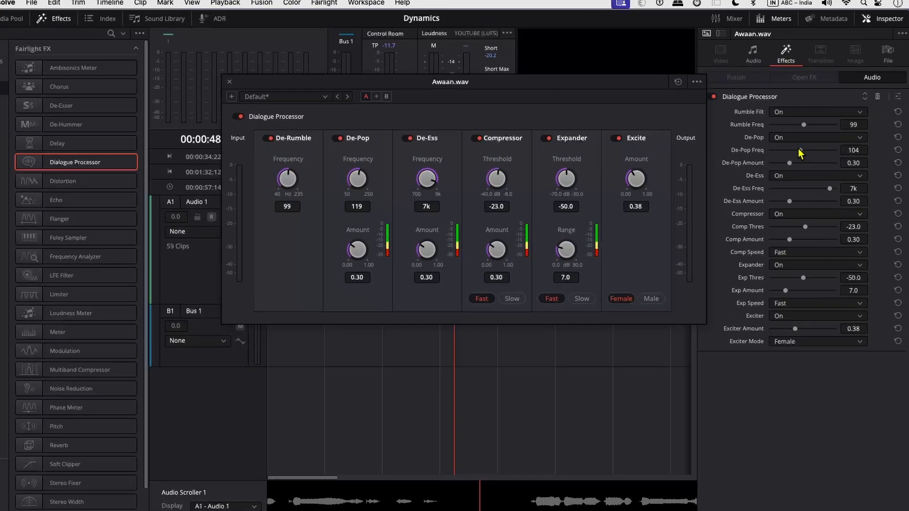
- Adjust the De-Pop frequency of Awaan.wav's Dialogue Processor, and apply a Dialogue Processor to the Audio 1 track
{"action": "left_click_drag", "start_coordinate": [797, 154], "coordinate": [827, 154]}
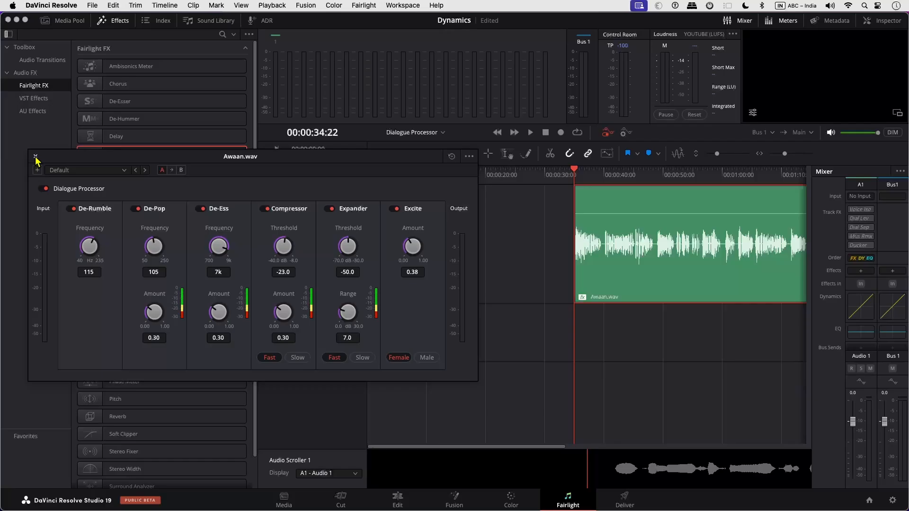
{"action": "left_click", "coordinate": [54, 92]}
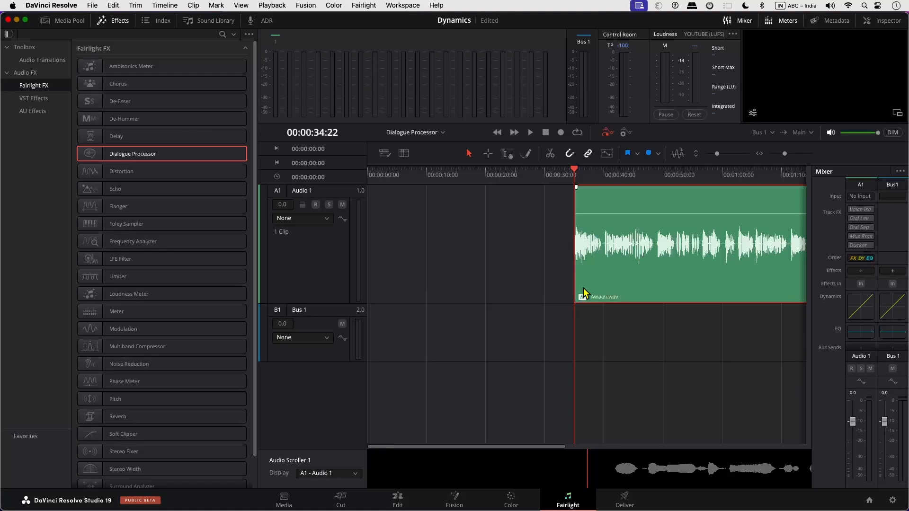
{"action": "left_click_drag", "start_coordinate": [88, 156], "coordinate": [315, 250]}
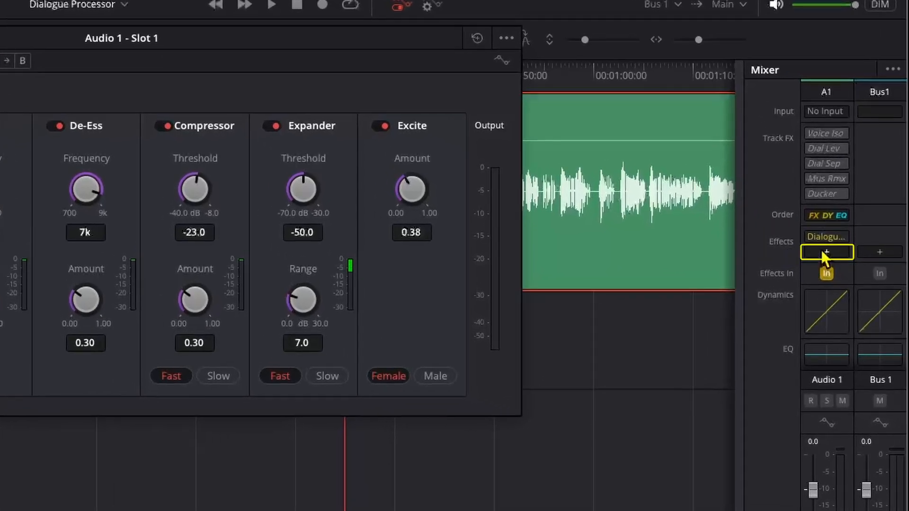
- Insert the Fairlight FX Dialogue Processor from the Channel category into an effects slot of A1 in the mixer
{"action": "left_click", "coordinate": [822, 252]}
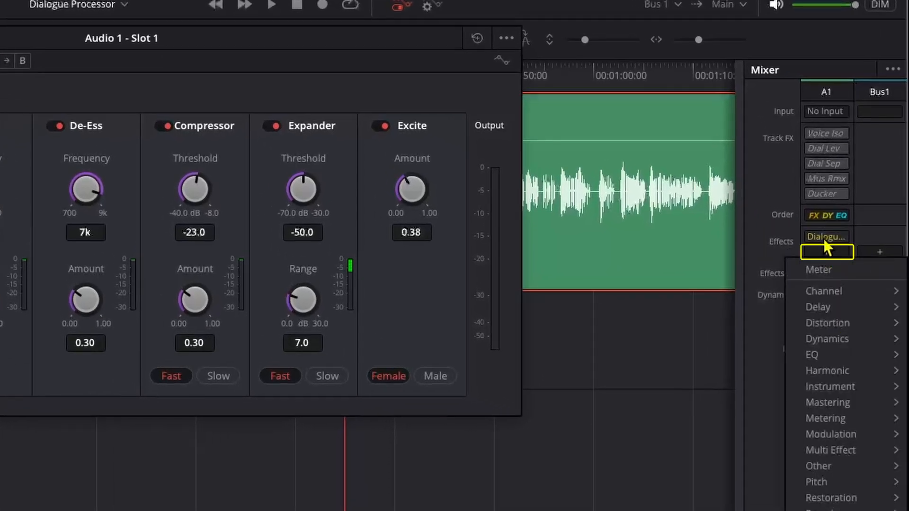
{"action": "mouse_move", "coordinate": [831, 291]}
{"action": "mouse_move", "coordinate": [729, 294]}
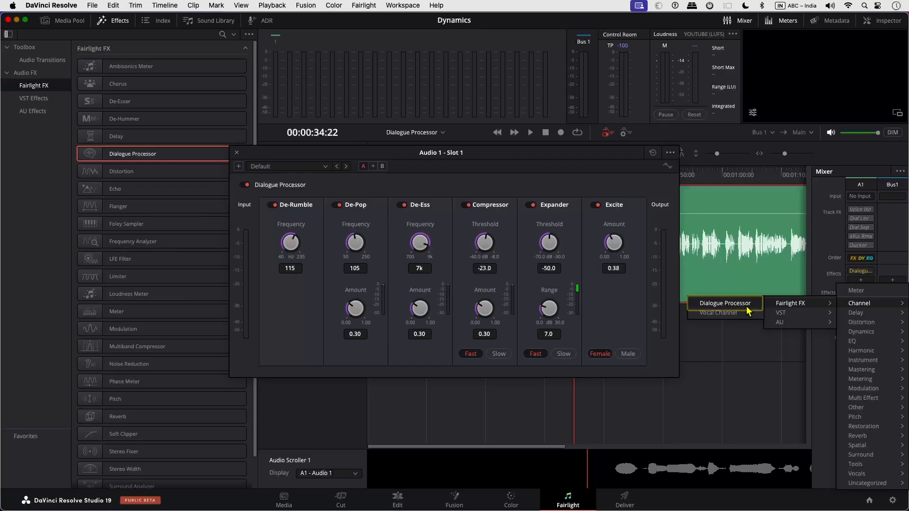
{"action": "left_click", "coordinate": [748, 311]}
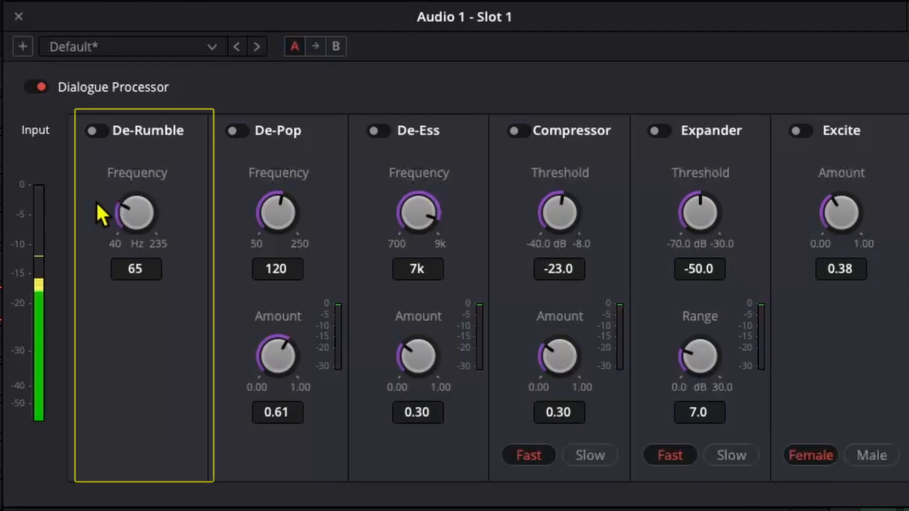
- Enable De-Rumble in Audio 1's Dialogue Processor and set its frequency to 60 Hz
{"action": "left_click", "coordinate": [93, 131]}
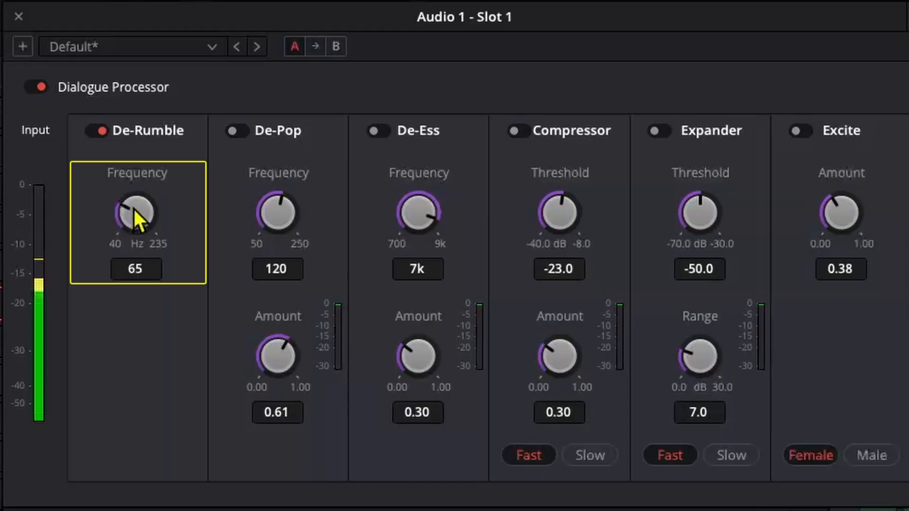
{"action": "mouse_move", "coordinate": [134, 208]}
{"action": "left_mouse_down"}
{"action": "mouse_move", "coordinate": [146, 185]}
{"action": "mouse_move", "coordinate": [141, 211]}
{"action": "left_mouse_up"}
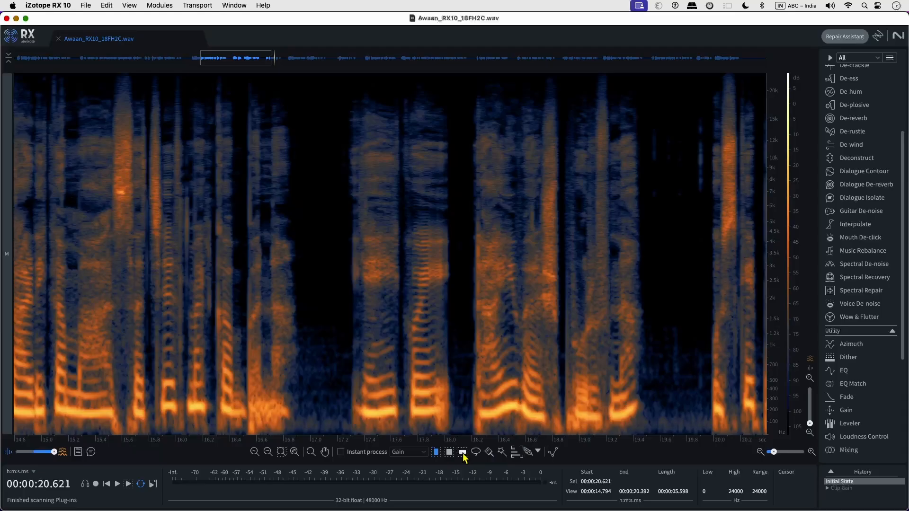
- Switch to iZotope RX, mark the low-frequency band below about 107 Hz across the spectrogram and clear the selection
{"action": "left_click_drag", "start_coordinate": [315, 422], "coordinate": [312, 436]}
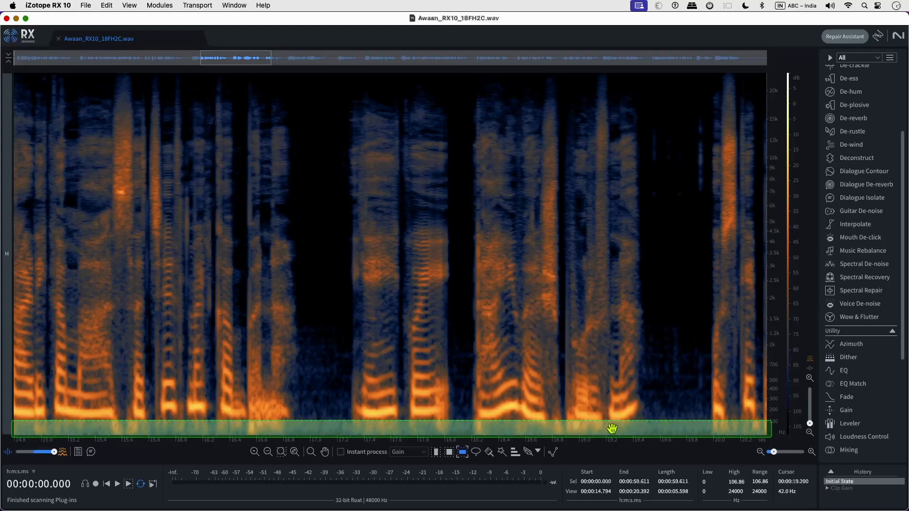
{"action": "left_click", "coordinate": [312, 424]}
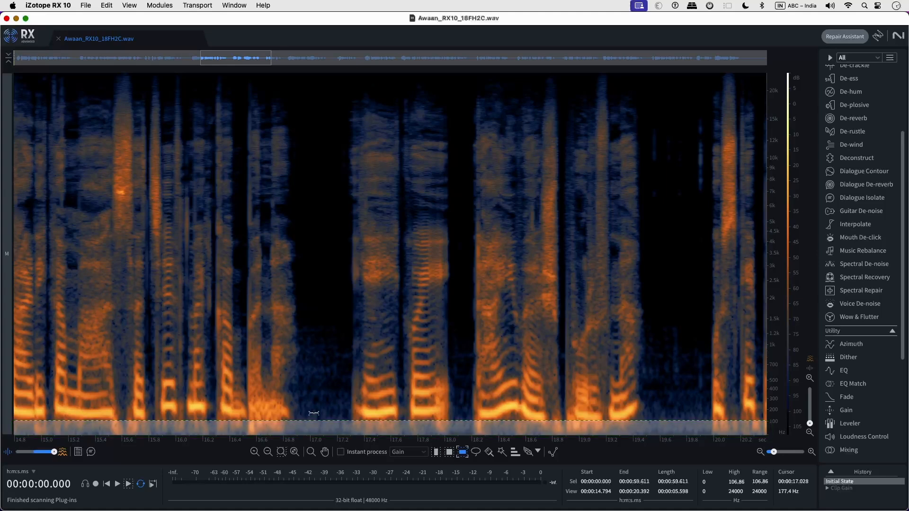
- Render an EQ with a 63 Hz, 24 dB/oct high-pass on the file and compare it with the initial state in the history
{"action": "scroll", "coordinate": [866, 364], "scroll_direction": "down", "scroll_amount": 3}
{"action": "left_click", "coordinate": [843, 294]}
{"action": "left_click", "coordinate": [87, 314]}
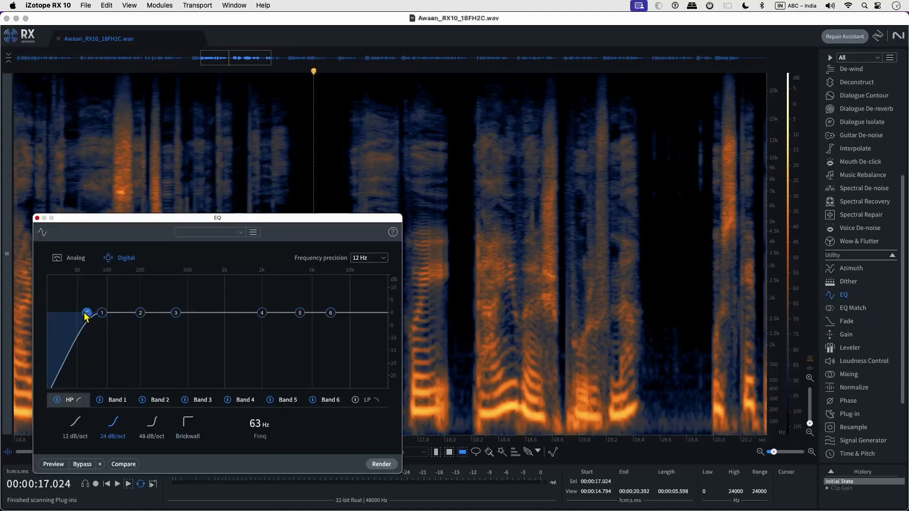
{"action": "left_click", "coordinate": [381, 463]}
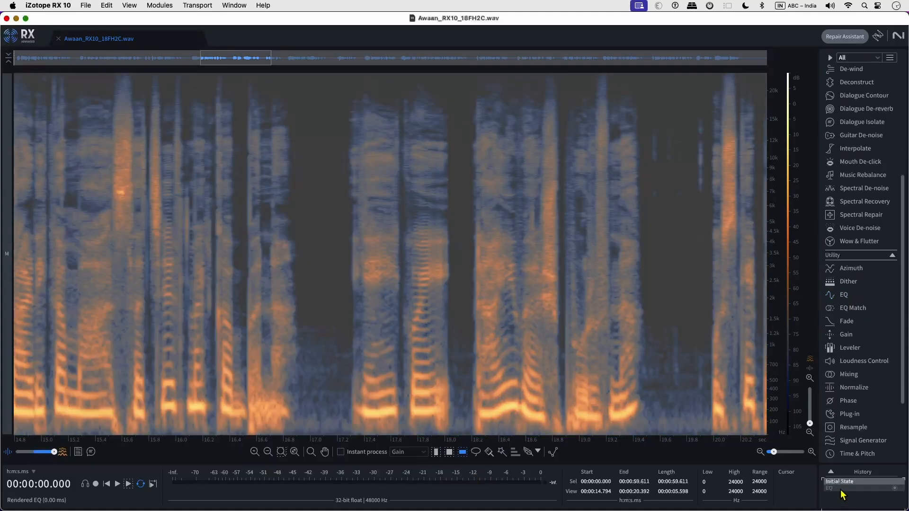
{"action": "left_click", "coordinate": [841, 488]}
{"action": "left_click", "coordinate": [841, 482]}
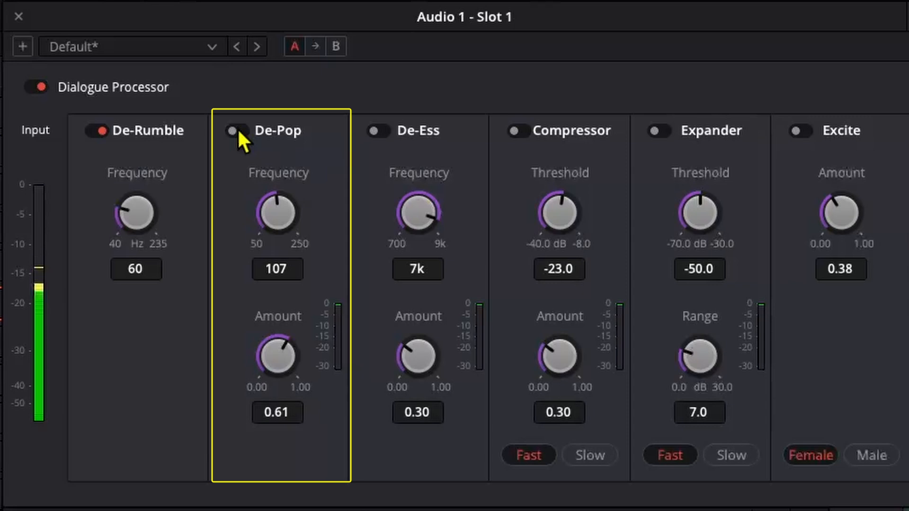
- In DaVinci Resolve, enable De-Pop in the Dialogue Processor, set its frequency to 120 Hz and lower its amount
{"action": "left_click", "coordinate": [238, 131]}
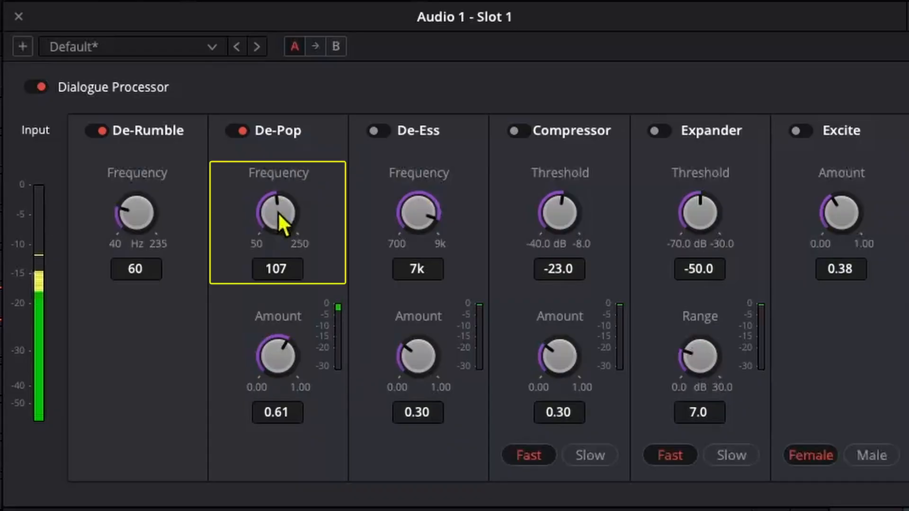
{"action": "left_click_drag", "start_coordinate": [278, 213], "coordinate": [271, 219]}
{"action": "left_click_drag", "start_coordinate": [271, 219], "coordinate": [265, 225]}
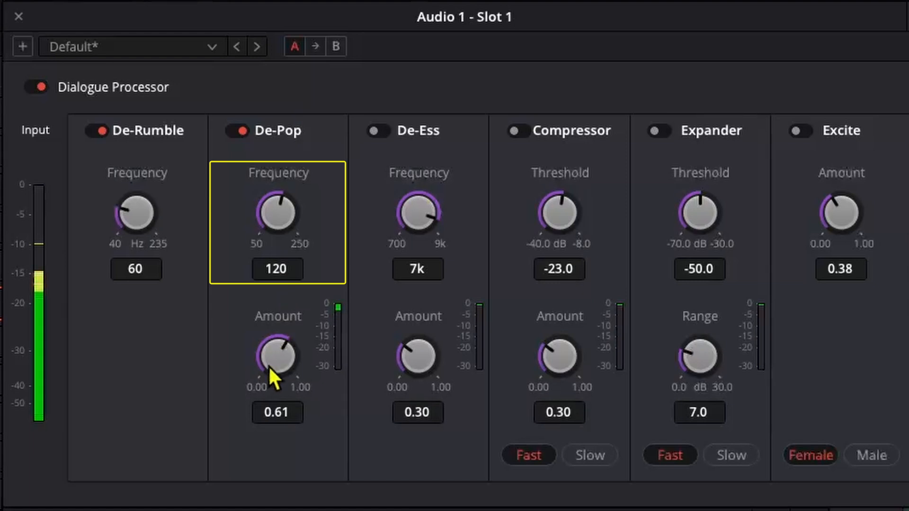
{"action": "left_click_drag", "start_coordinate": [269, 365], "coordinate": [228, 433]}
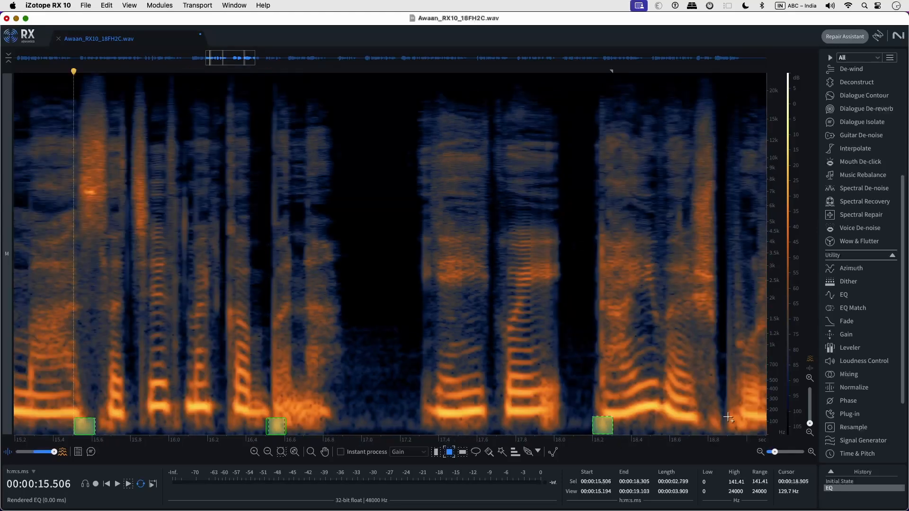
- In iZotope RX, open the De-plosive module and select the plosive burst near 16.5 s below about 103 Hz
{"action": "left_click", "coordinate": [395, 236]}
{"action": "scroll", "coordinate": [842, 165], "scroll_direction": "up", "scroll_amount": 3}
{"action": "scroll", "coordinate": [842, 165], "scroll_direction": "up", "scroll_amount": 3}
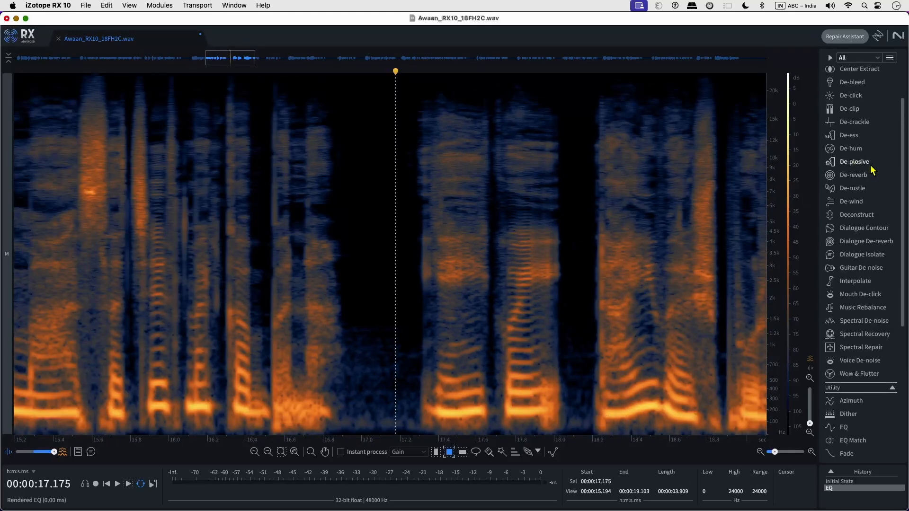
{"action": "left_click", "coordinate": [868, 163]}
{"action": "left_click_drag", "start_coordinate": [270, 420], "coordinate": [281, 428]}
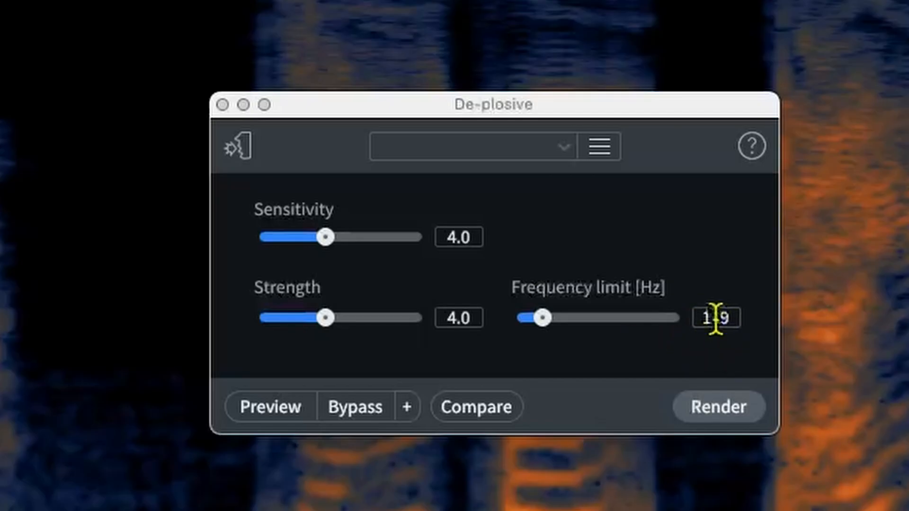
- Set the De-plosive frequency limit to 120 Hz and render it on the selected burst
{"action": "left_click", "coordinate": [358, 44]}
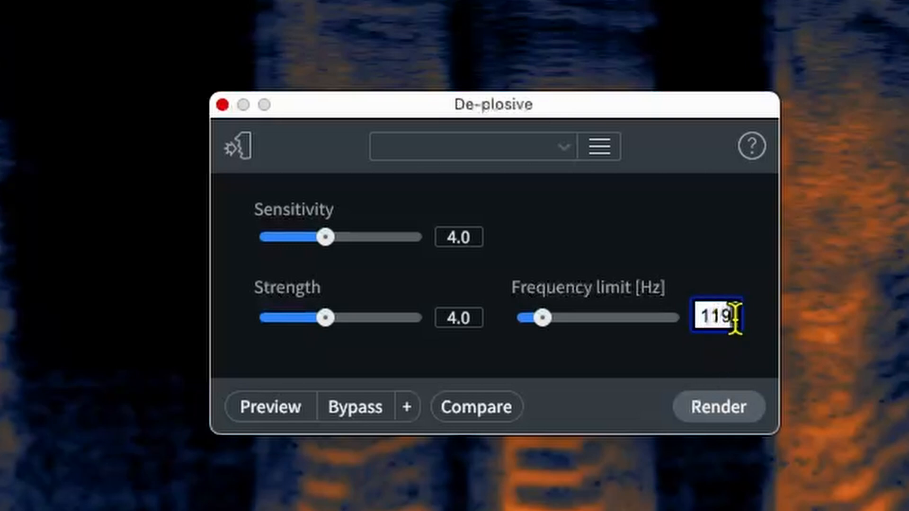
{"action": "double_click", "coordinate": [734, 316]}
{"action": "type", "text": "120"}
{"action": "key", "text": "Return"}
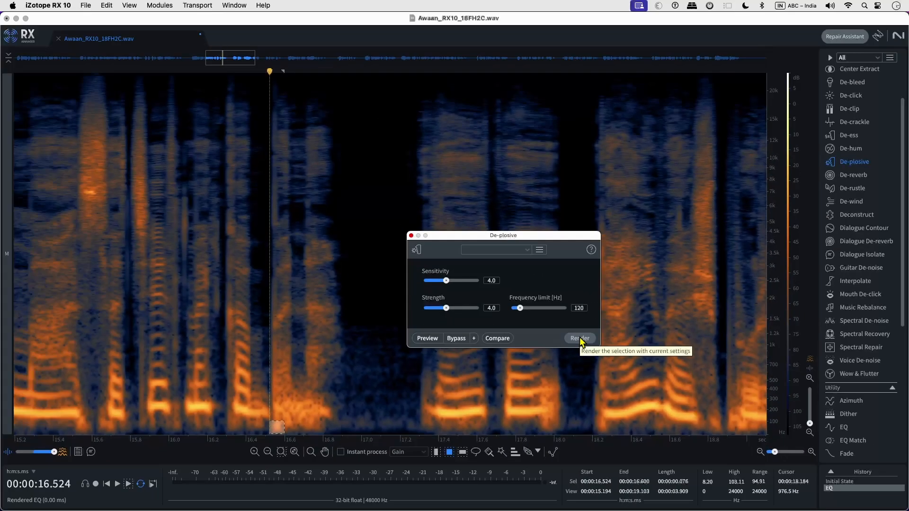
{"action": "left_click", "coordinate": [605, 351]}
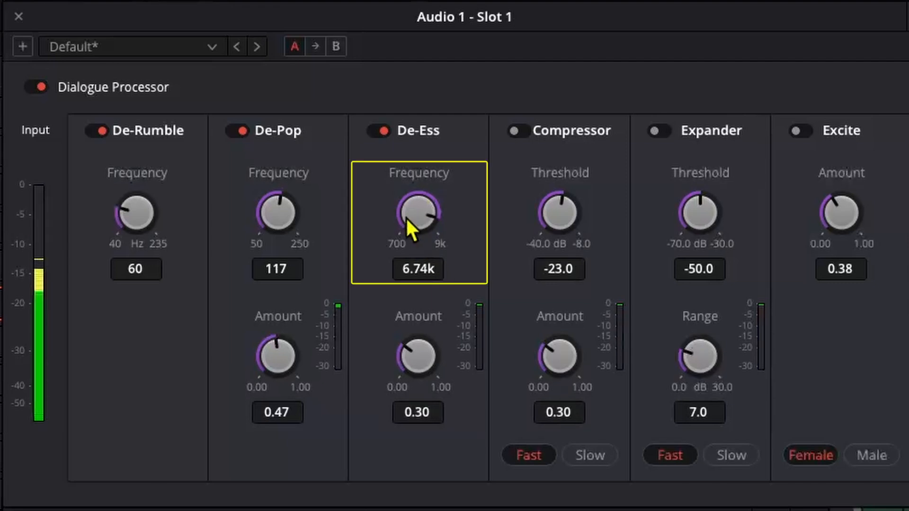
- In DaVinci Resolve's Dialogue Processor, lower the De-Ess frequency to 4.42 kHz and raise the De-Ess amount
{"action": "left_click_drag", "start_coordinate": [374, 241], "coordinate": [334, 304]}
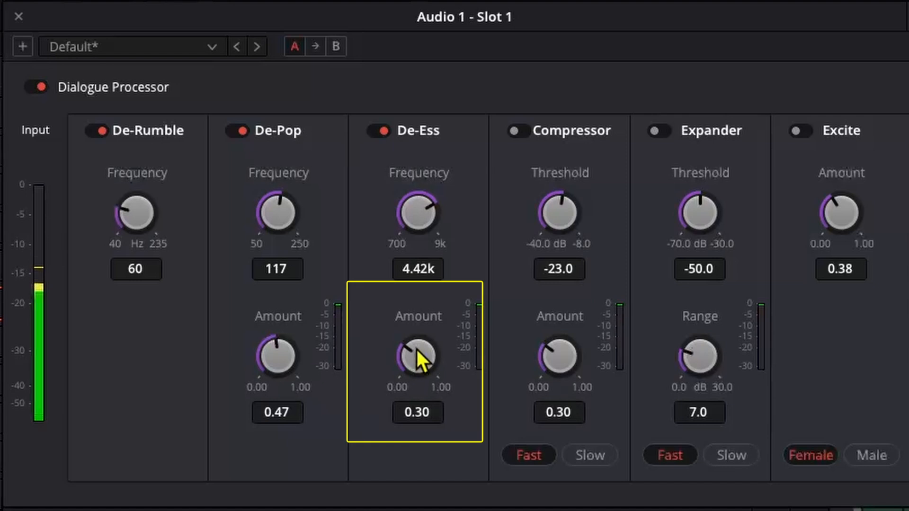
{"action": "left_click_drag", "start_coordinate": [417, 344], "coordinate": [436, 311]}
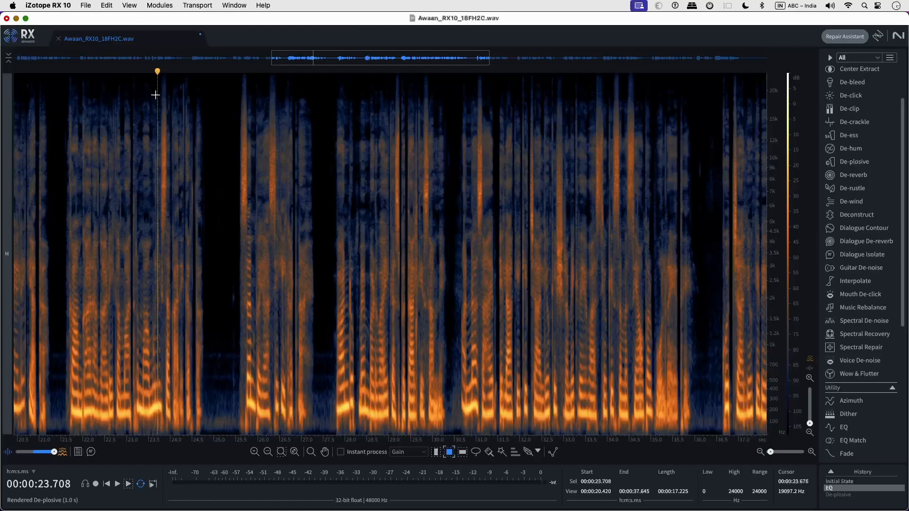
- In iZotope RX, mark the sibilant bursts between 23 s and 35 s, and the whole band from about 3.9 to 18.7 kHz
{"action": "left_click_drag", "start_coordinate": [155, 94], "coordinate": [169, 247]}
{"action": "left_click_drag", "start_coordinate": [233, 94], "coordinate": [251, 237]}
{"action": "left_click_drag", "start_coordinate": [265, 120], "coordinate": [282, 230]}
{"action": "left_click_drag", "start_coordinate": [418, 110], "coordinate": [435, 244]}
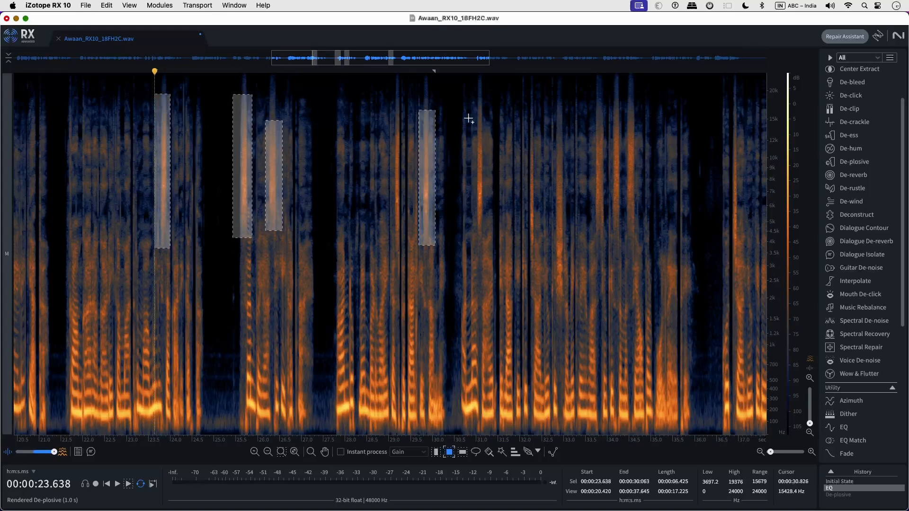
{"action": "left_click_drag", "start_coordinate": [467, 113], "coordinate": [485, 231]}
{"action": "left_click_drag", "start_coordinate": [585, 105], "coordinate": [641, 242]}
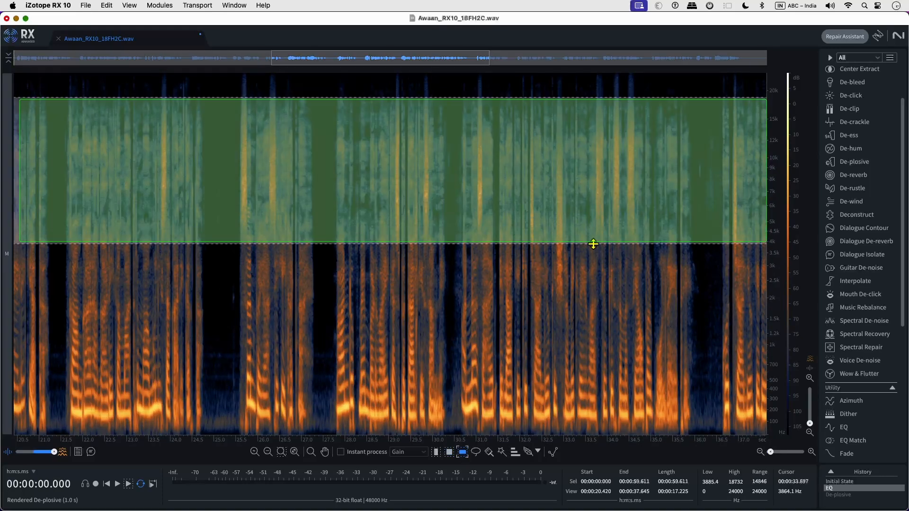
{"action": "left_click_drag", "start_coordinate": [593, 244], "coordinate": [634, 242]}
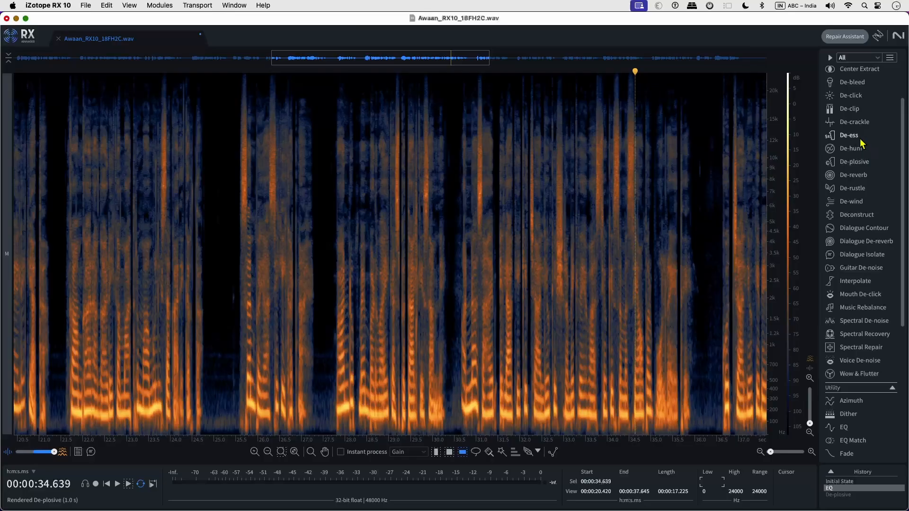
- Render De-ess on the whole file with the Spectral algorithm, a -21.8 dB threshold and a 3994 Hz cutoff frequency
{"action": "left_click", "coordinate": [848, 134]}
{"action": "left_click_drag", "start_coordinate": [203, 265], "coordinate": [605, 143]}
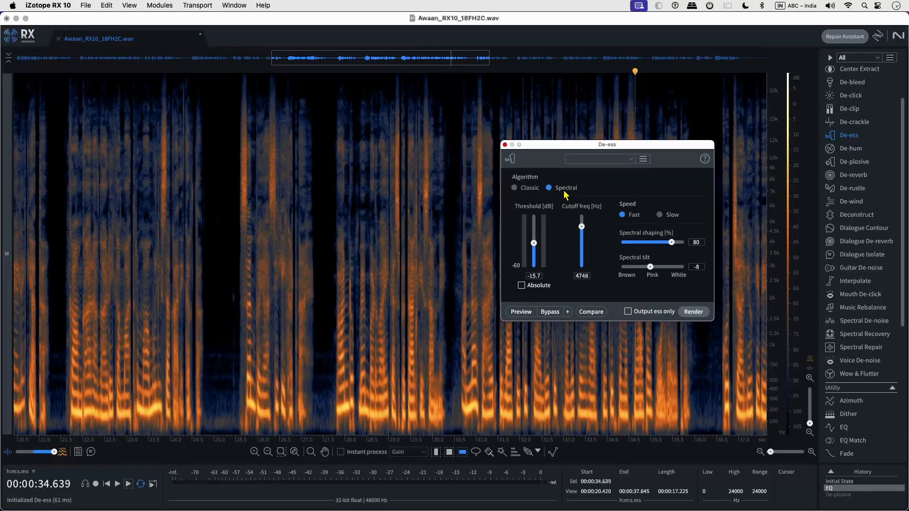
{"action": "left_click", "coordinate": [692, 311]}
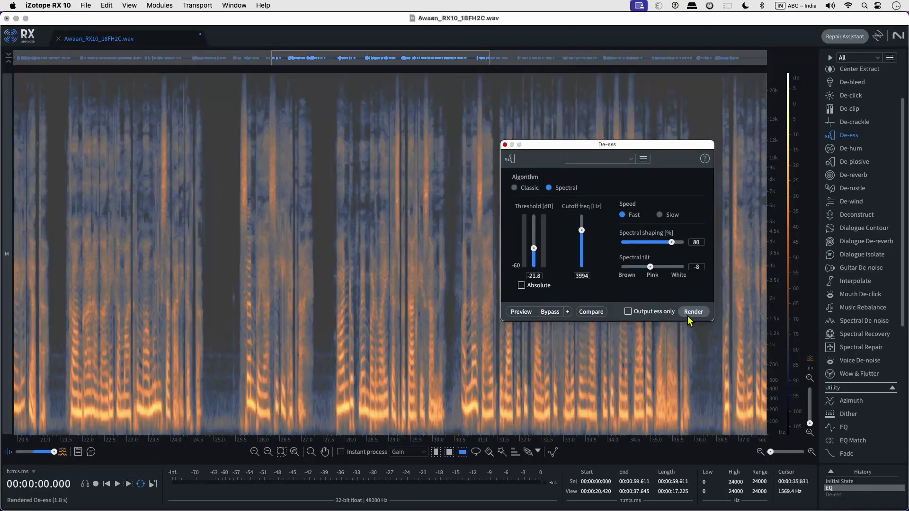
{"action": "left_click", "coordinate": [688, 314]}
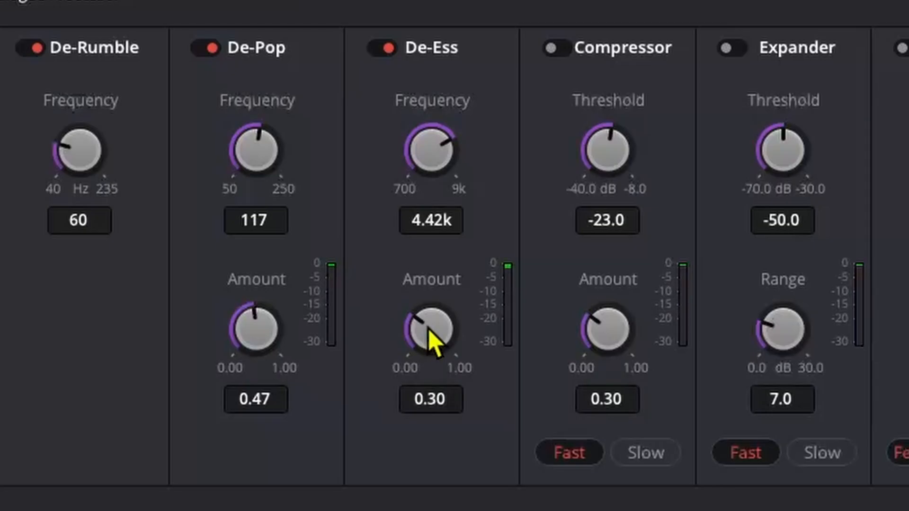
- In DaVinci Resolve's Dialogue Processor, raise the De-Ess amount, and set the Compressor to a -20.9 dB threshold with a higher amount
{"action": "left_click_drag", "start_coordinate": [430, 309], "coordinate": [455, 275]}
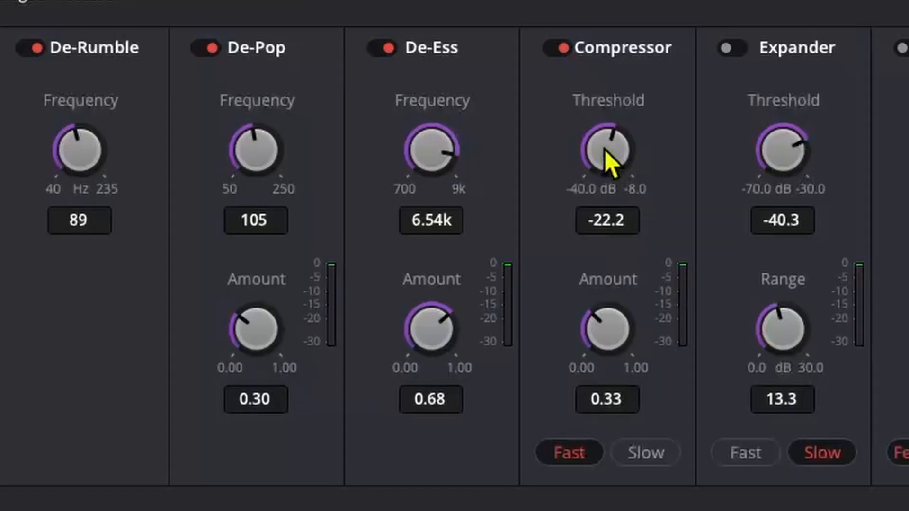
{"action": "left_click_drag", "start_coordinate": [603, 152], "coordinate": [628, 117]}
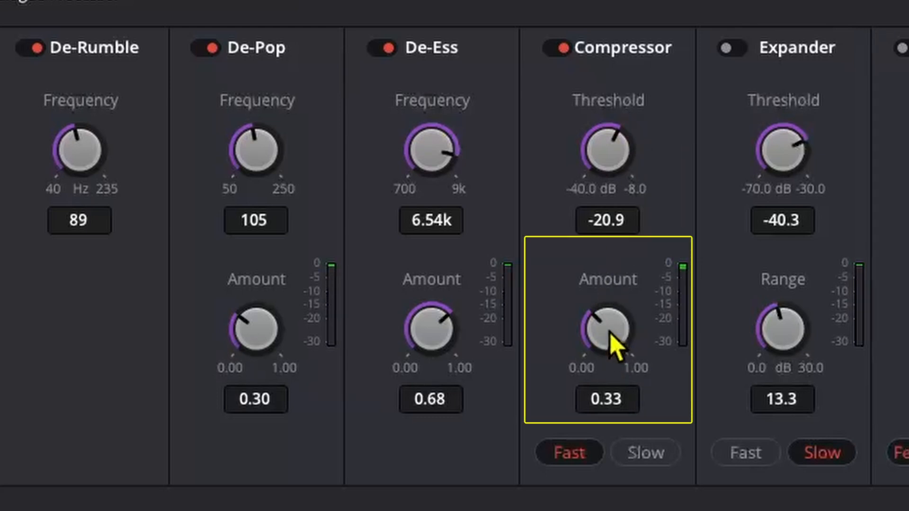
{"action": "left_click_drag", "start_coordinate": [608, 333], "coordinate": [635, 264]}
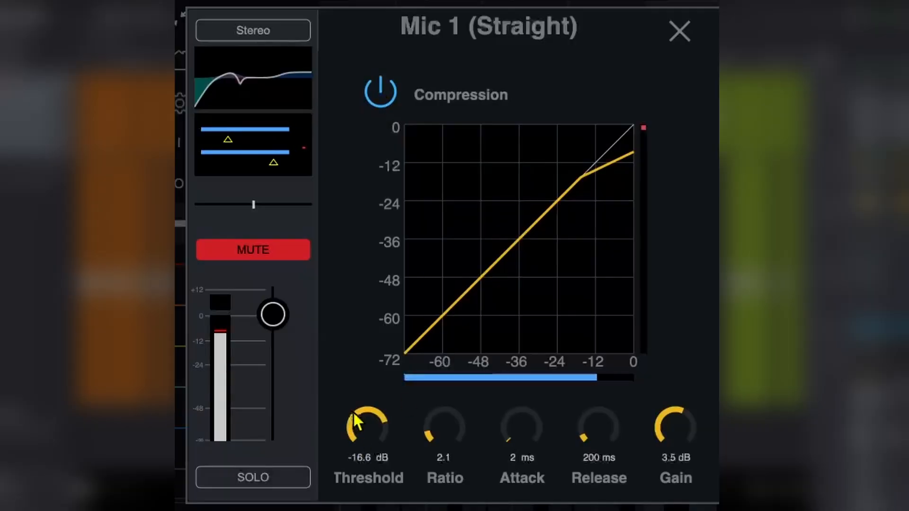
- In the Mic 1 compressor of the audio mixer app, set the threshold to -18.7 dB and the ratio to 2.1
{"action": "mouse_move", "coordinate": [354, 425]}
{"action": "left_mouse_down"}
{"action": "mouse_move", "coordinate": [340, 452]}
{"action": "mouse_move", "coordinate": [375, 393]}
{"action": "mouse_move", "coordinate": [354, 428]}
{"action": "left_mouse_up"}
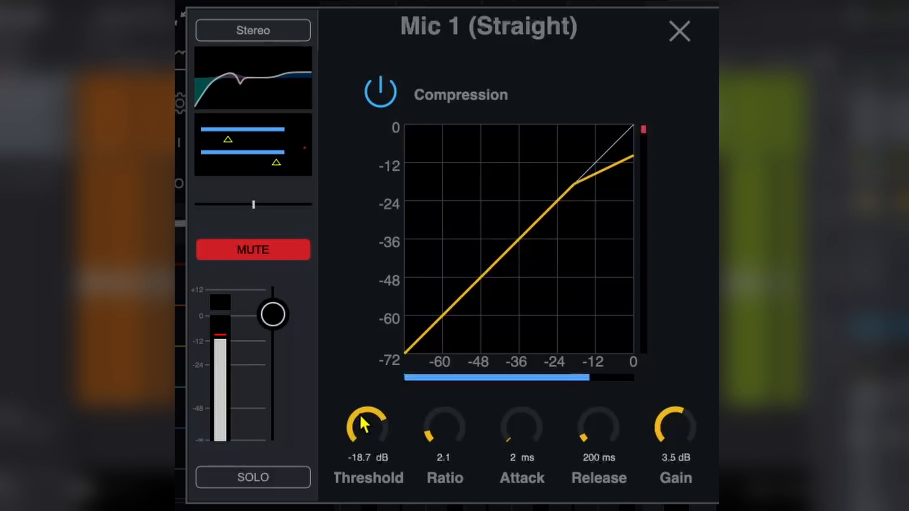
{"action": "left_click_drag", "start_coordinate": [441, 428], "coordinate": [428, 475]}
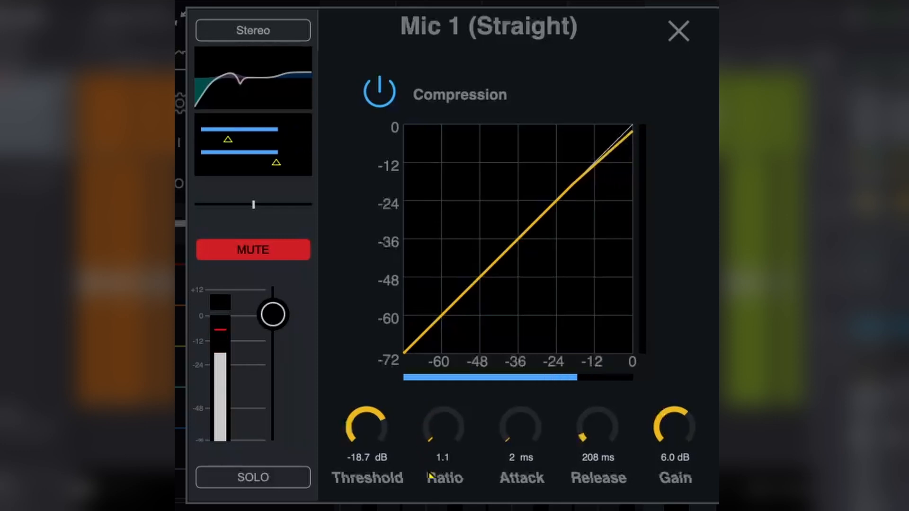
{"action": "left_click_drag", "start_coordinate": [429, 474], "coordinate": [453, 450]}
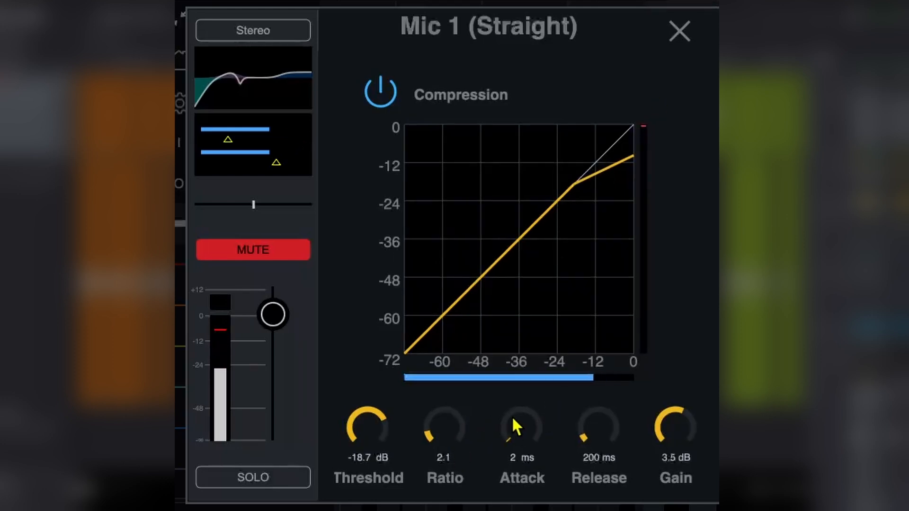
- Try a 73 ms attack on the Mic 1 compressor and return it to 2 ms
{"action": "left_click_drag", "start_coordinate": [509, 419], "coordinate": [540, 369]}
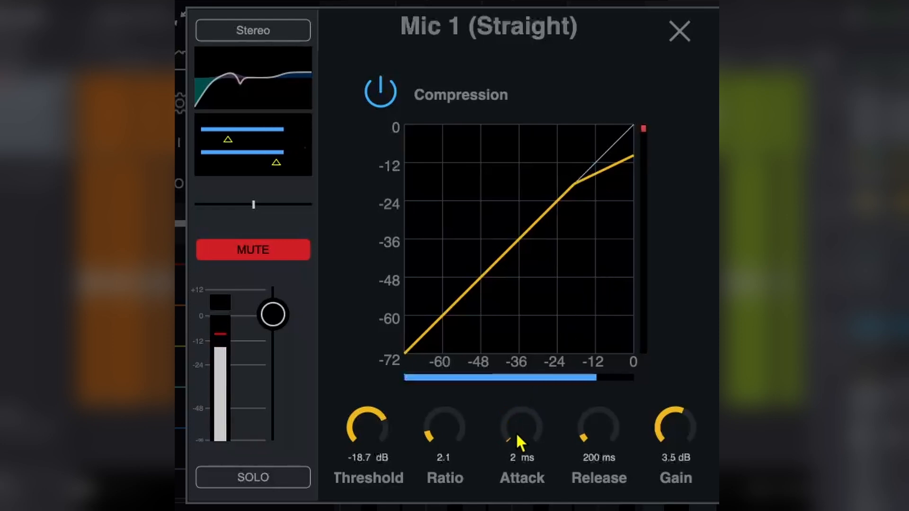
{"action": "left_click_drag", "start_coordinate": [515, 432], "coordinate": [548, 352]}
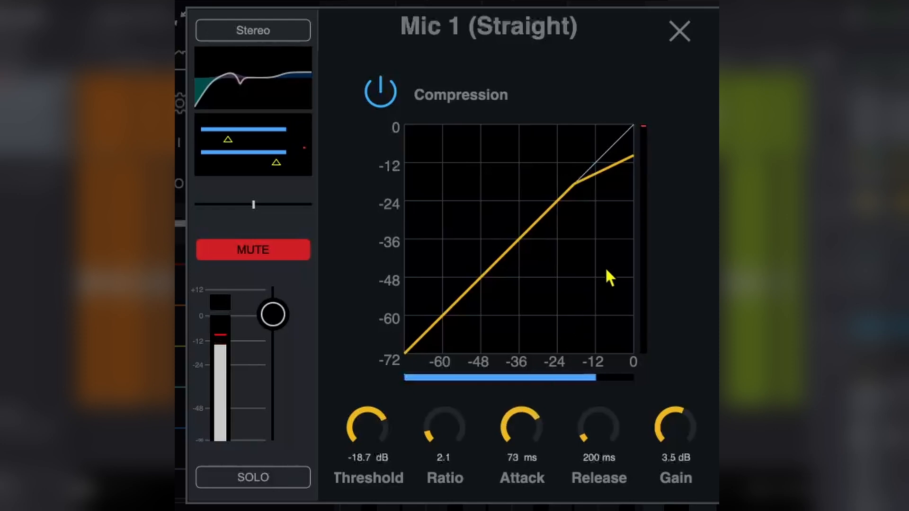
{"action": "left_click_drag", "start_coordinate": [607, 270], "coordinate": [582, 420]}
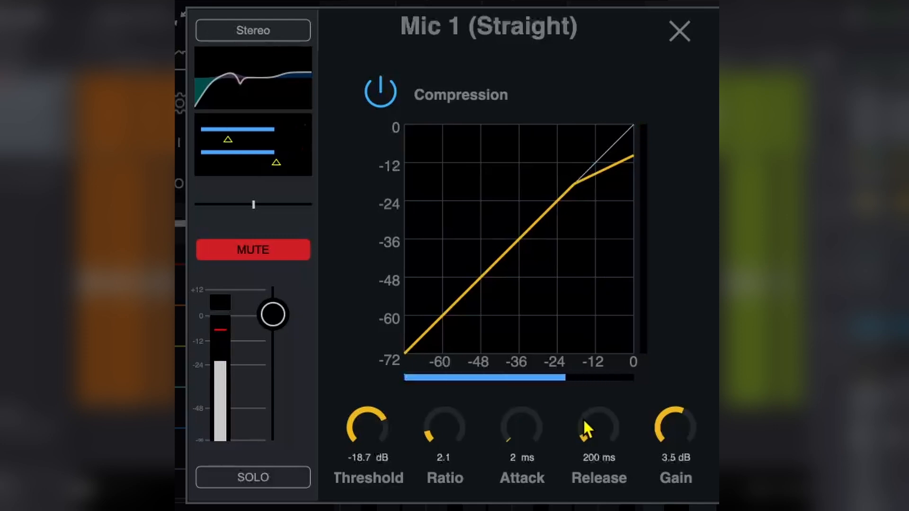
- Set the Mic 1 compressor's release to 208 ms and adjust its gain
{"action": "left_click_drag", "start_coordinate": [584, 417], "coordinate": [591, 434]}
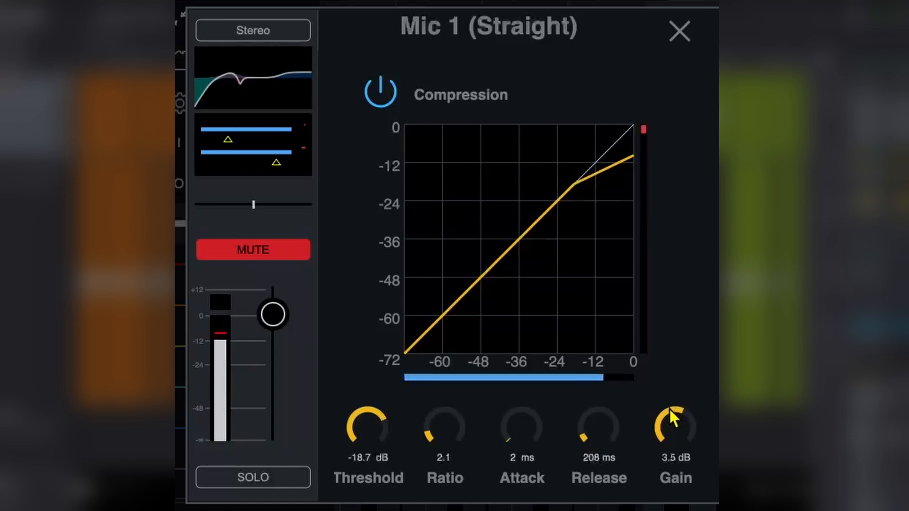
{"action": "left_click_drag", "start_coordinate": [674, 419], "coordinate": [686, 399]}
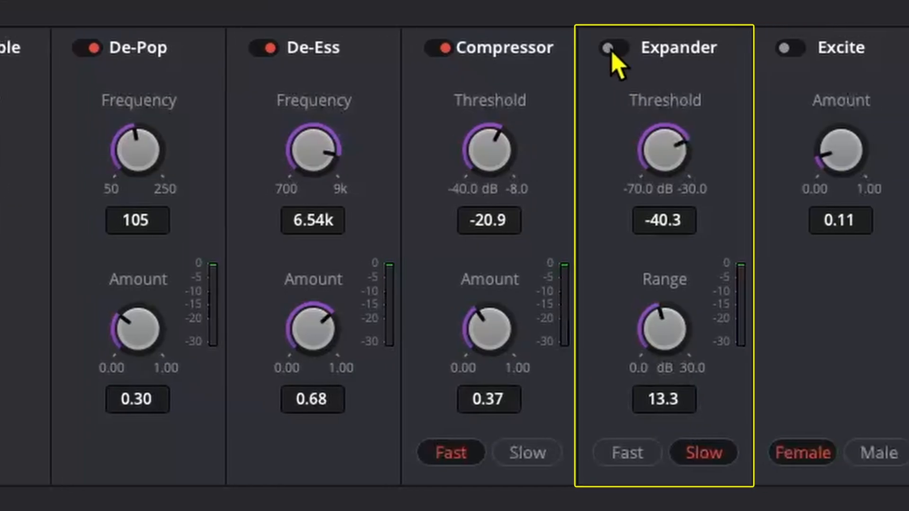
- In DaVinci Resolve's Dialogue Processor, enable the Expander with a -42.9 dB threshold and a 14.0 dB range
{"action": "left_click", "coordinate": [691, 46]}
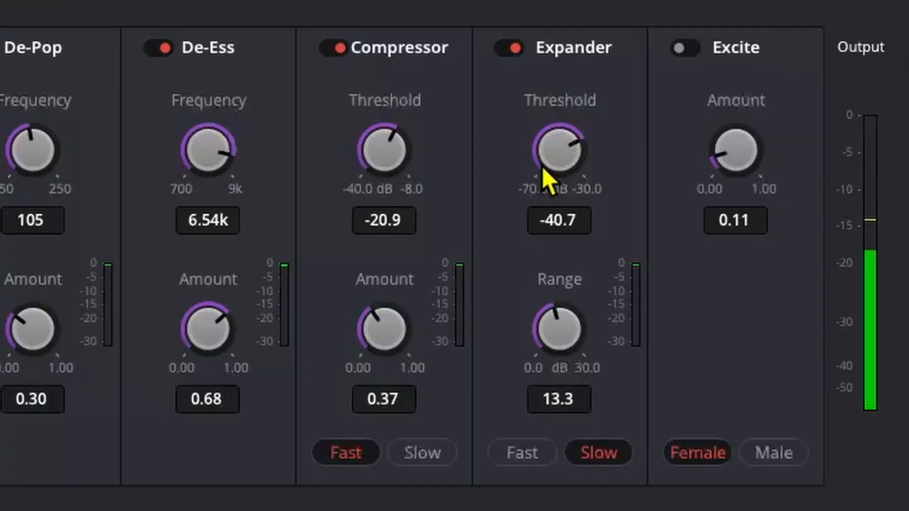
{"action": "left_click_drag", "start_coordinate": [542, 177], "coordinate": [515, 198]}
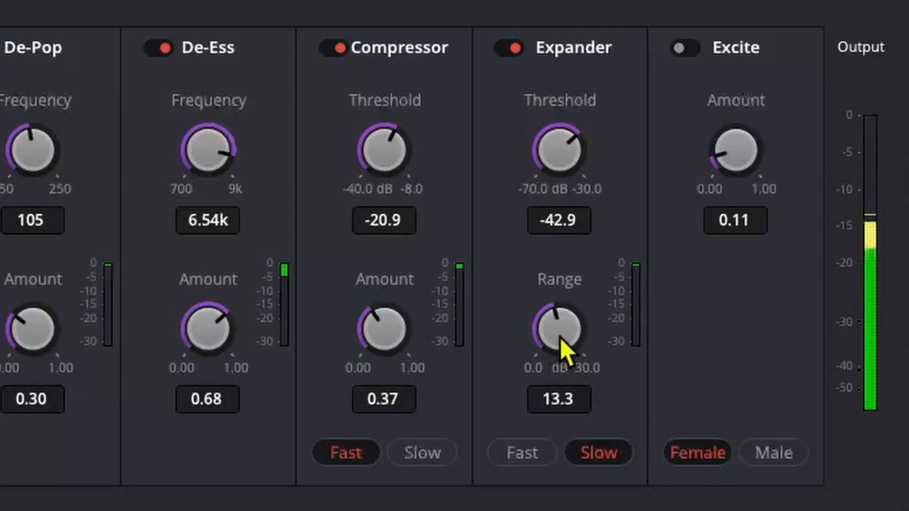
{"action": "left_click_drag", "start_coordinate": [560, 336], "coordinate": [572, 309]}
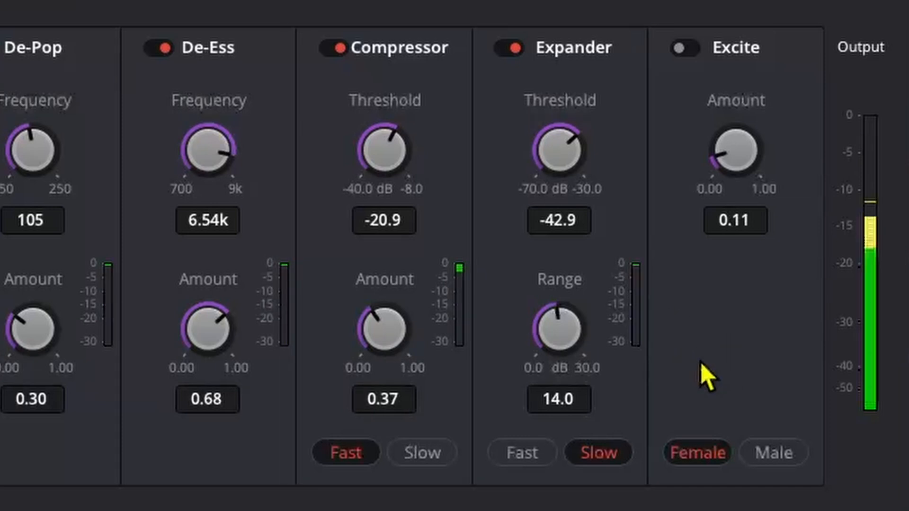
- Enable the Excite stage of the Dialogue Processor and adjust its amount
{"action": "left_click", "coordinate": [681, 47]}
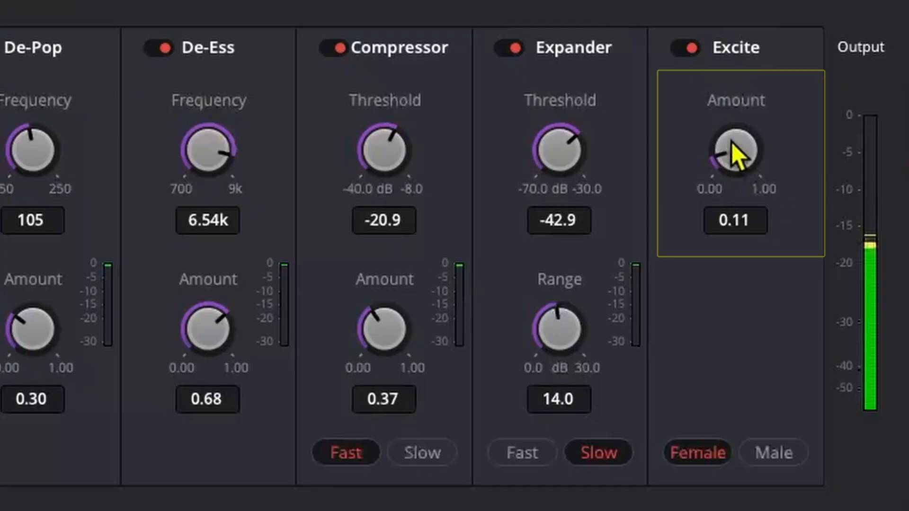
{"action": "left_click_drag", "start_coordinate": [738, 150], "coordinate": [722, 95]}
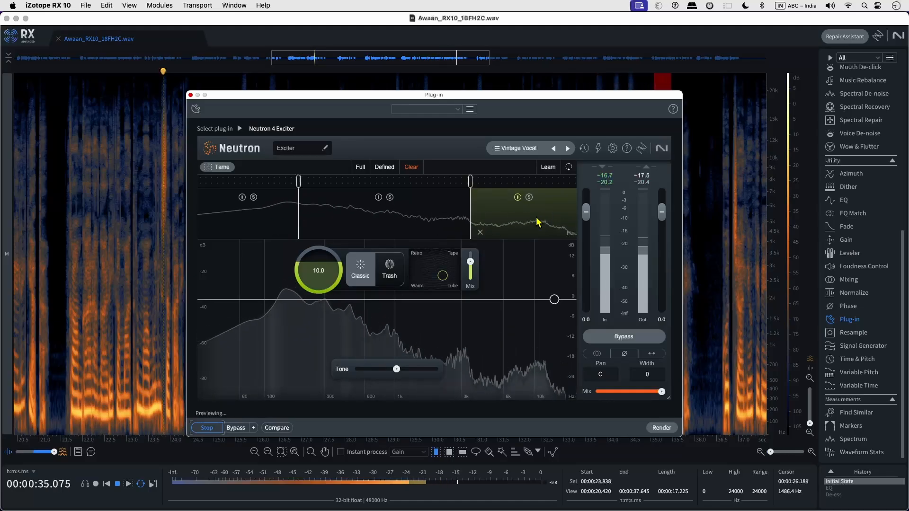
- In iZotope RX, audition only the highest band of the previewing Neutron 4 Exciter by soloing it, and release the solo
{"action": "left_click", "coordinate": [529, 198]}
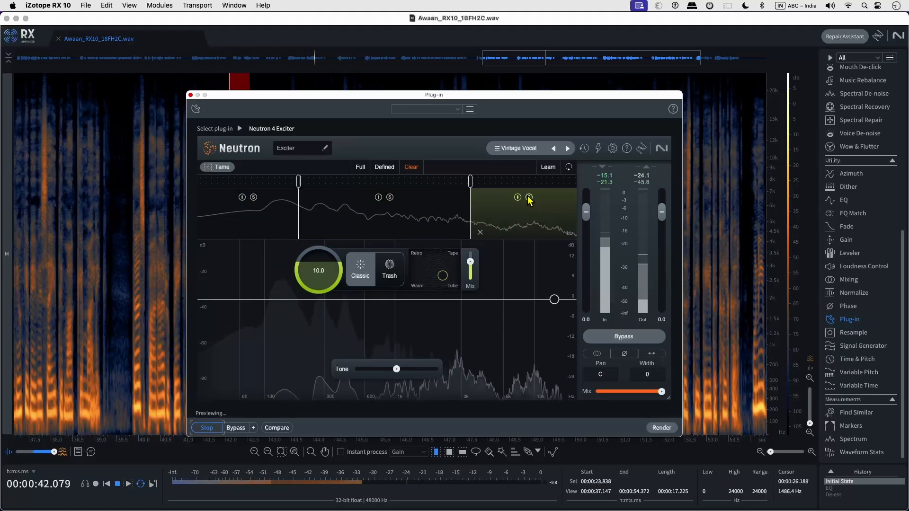
{"action": "left_click", "coordinate": [648, 31]}
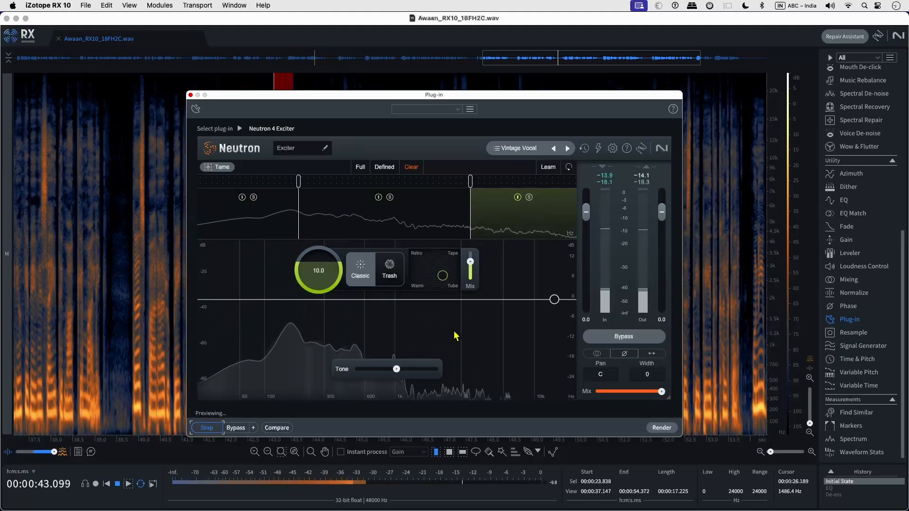